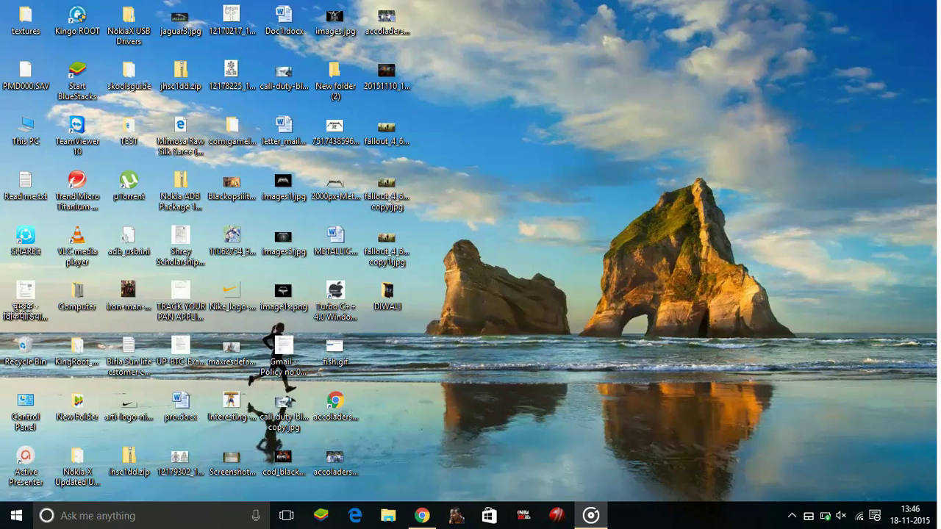
# - Search Google for 'download razer game booster' and open the Razer Cortex: Game Booster result
pyautogui.click(472, 319)
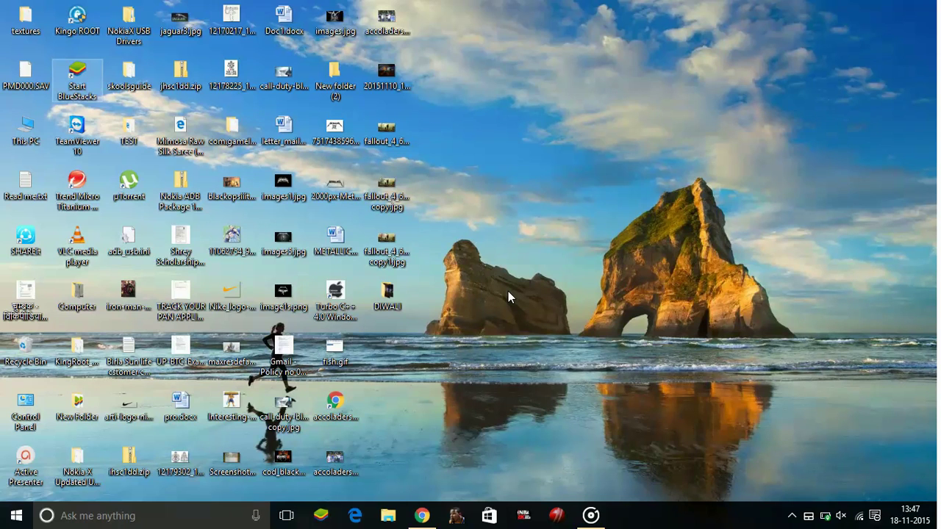
pyautogui.click(421, 515)
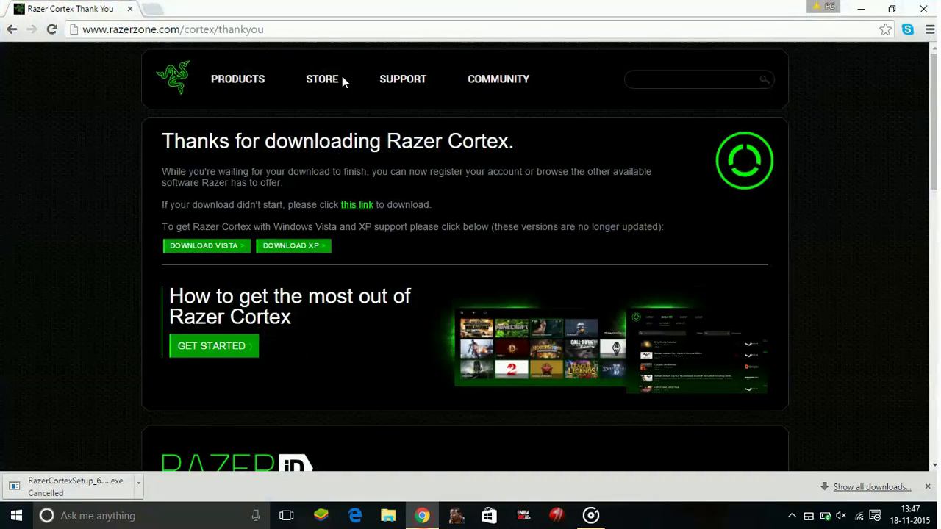
pyautogui.click(290, 32)
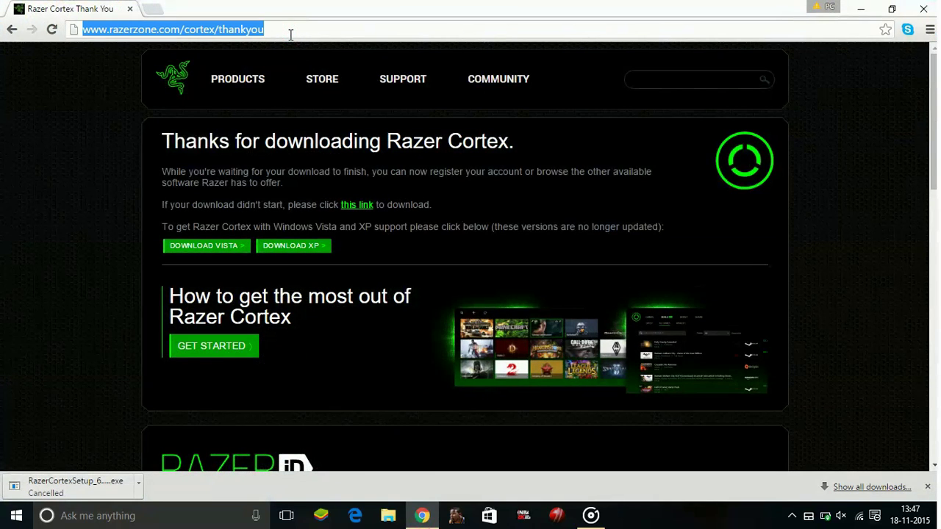
pyautogui.write('download raa')
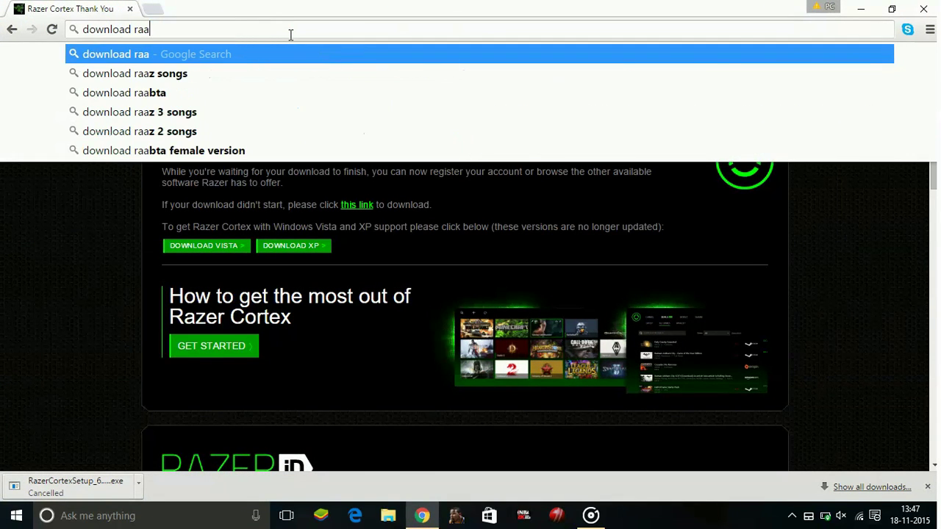
pyautogui.press('BackSpace')
pyautogui.write('z')
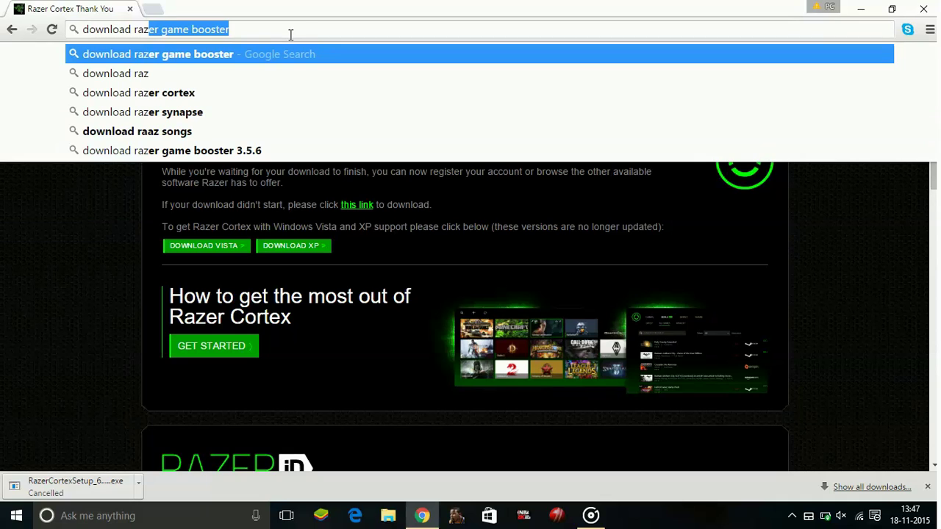
pyautogui.press('Return')
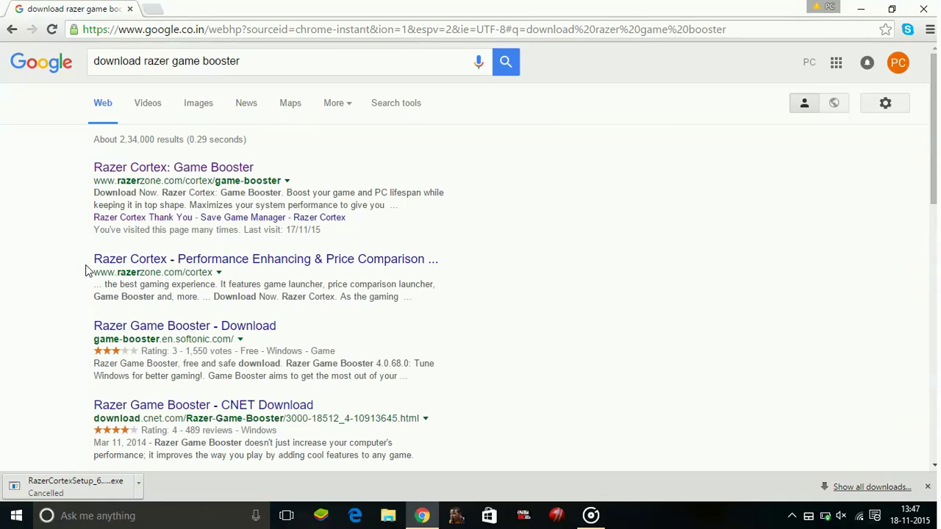
pyautogui.click(163, 175)
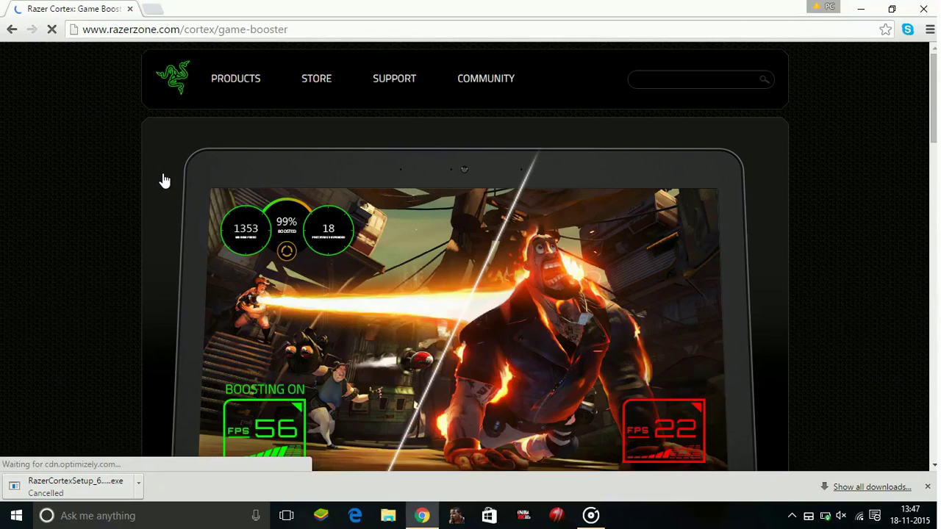
# - Start the RazerCortexSetup download, dismiss the low-battery warning, and check the cancelled download's options
pyautogui.scroll(-3, 165, 180)
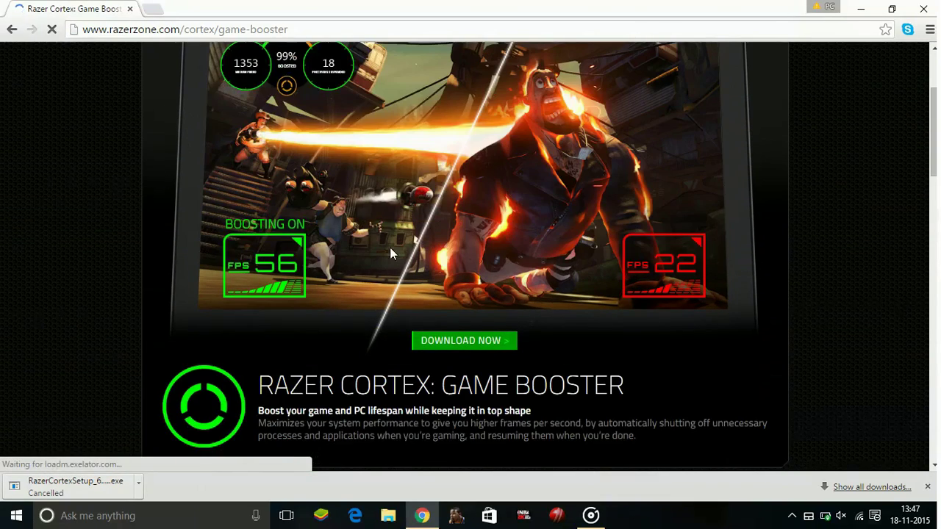
pyautogui.click(440, 339)
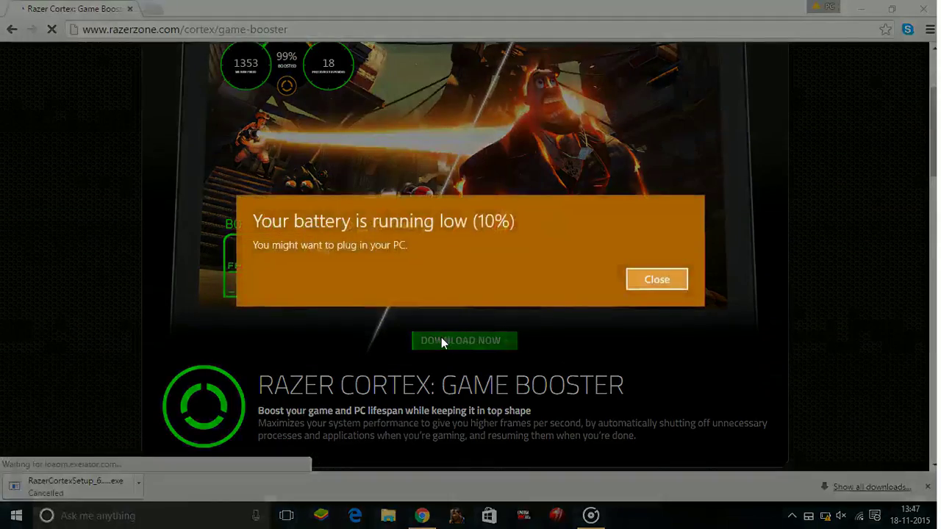
pyautogui.click(661, 279)
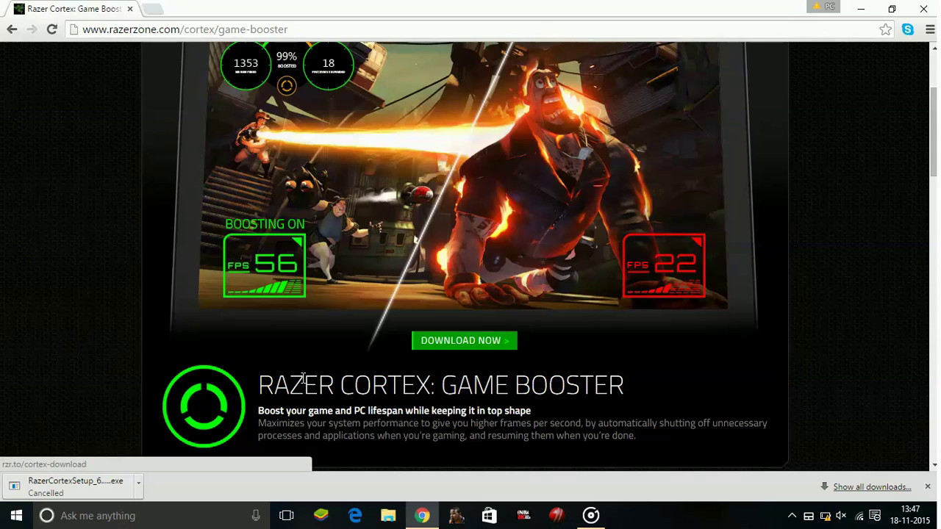
pyautogui.click(139, 481)
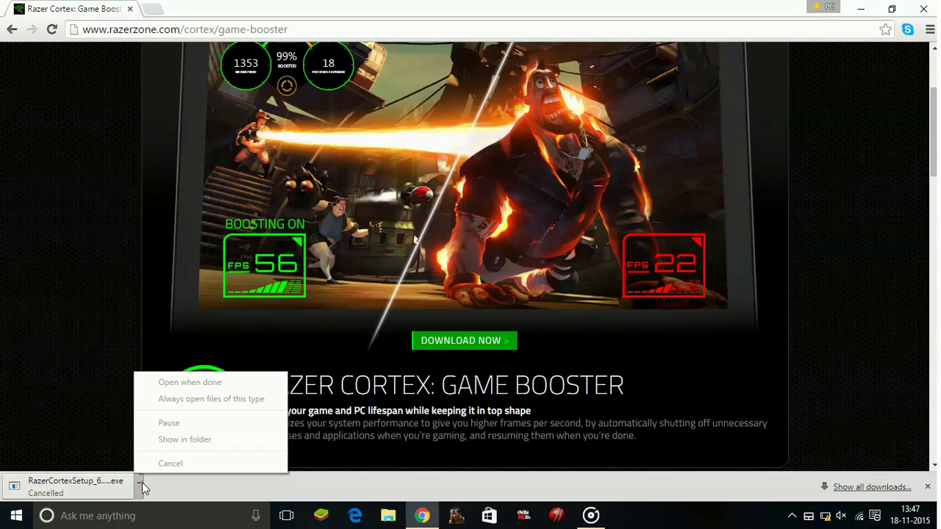
pyautogui.click(197, 494)
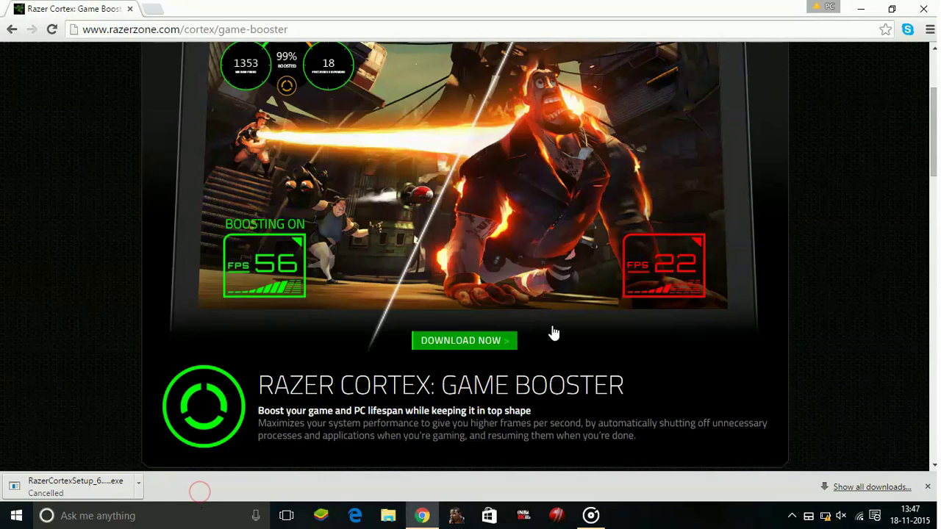
# - Minimize Chrome, try a Cortana search for 'r', then bring up Razer Cortex from the hidden tray icons
pyautogui.click(923, 9)
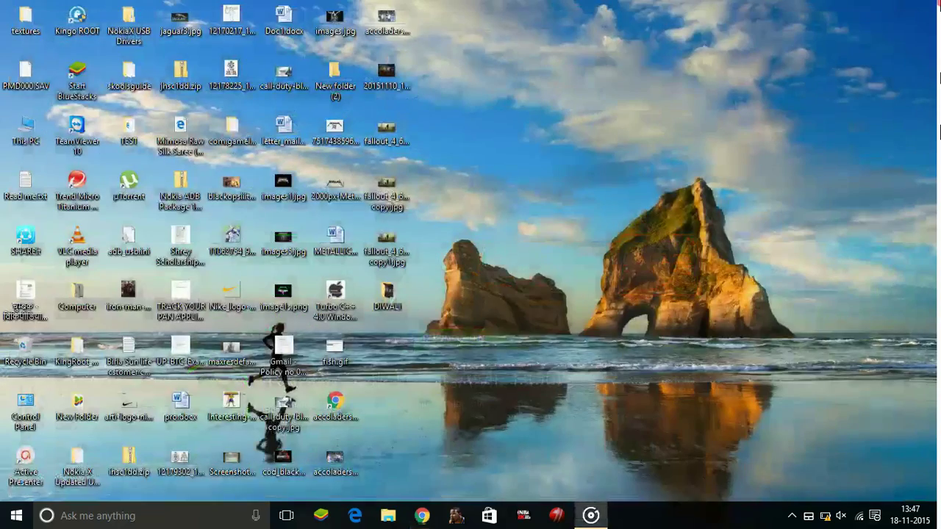
pyautogui.click(95, 517)
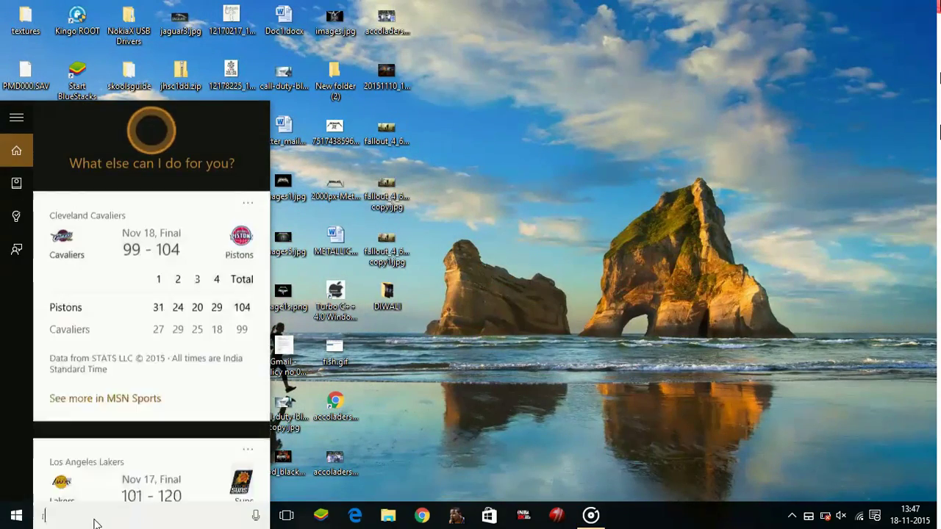
pyautogui.write('r')
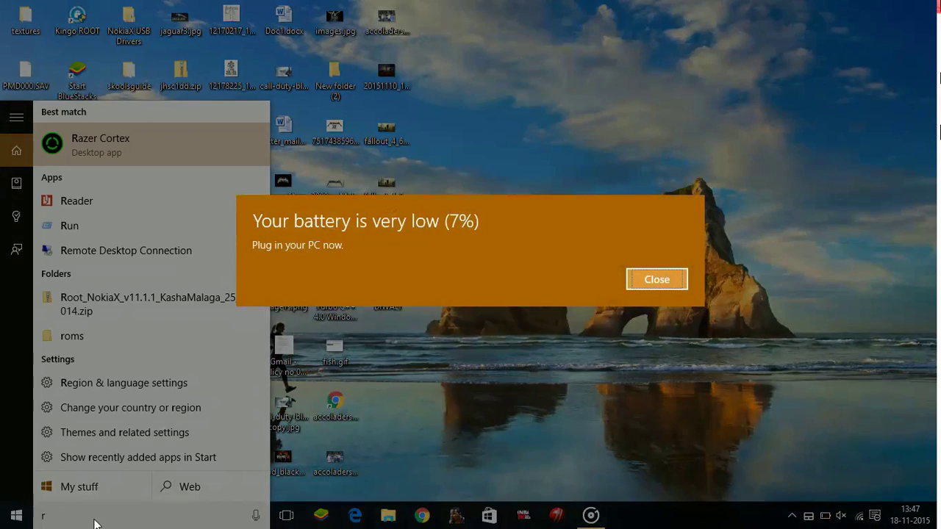
pyautogui.press('Escape')
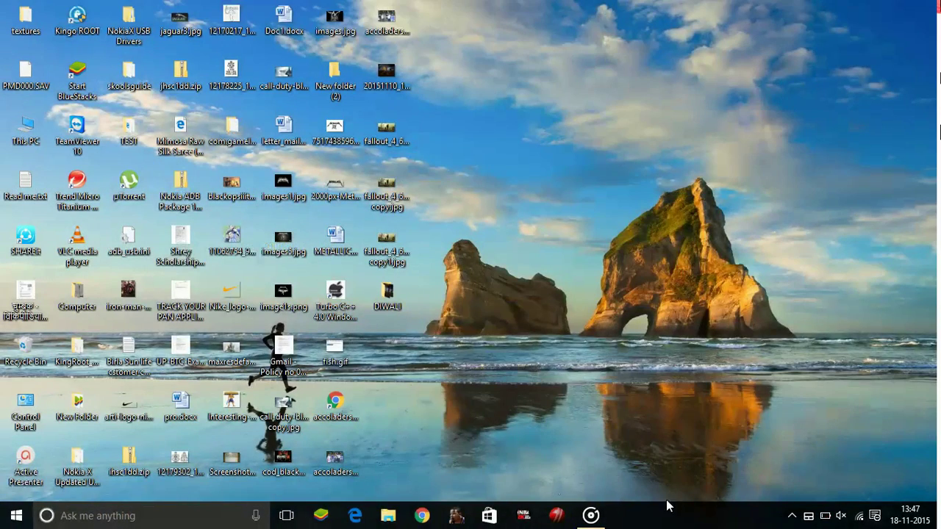
pyautogui.click(792, 515)
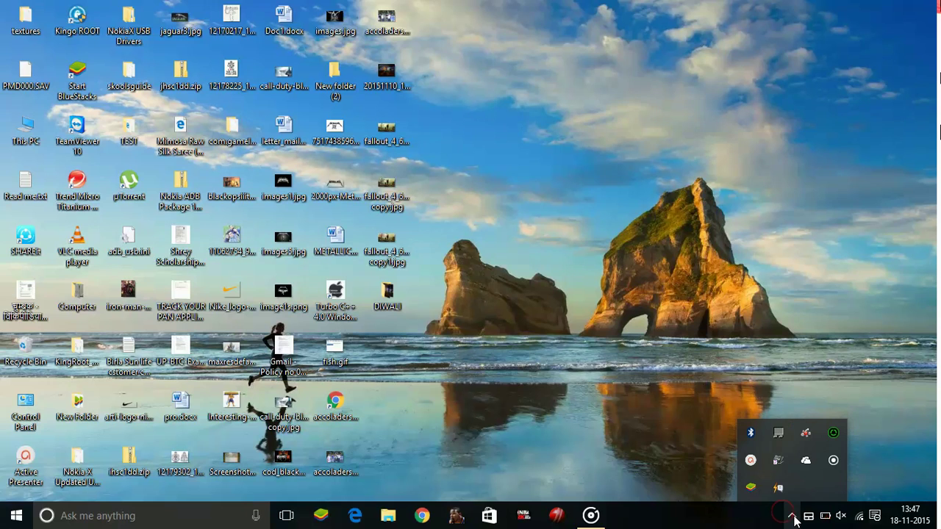
pyautogui.moveTo(751, 461)
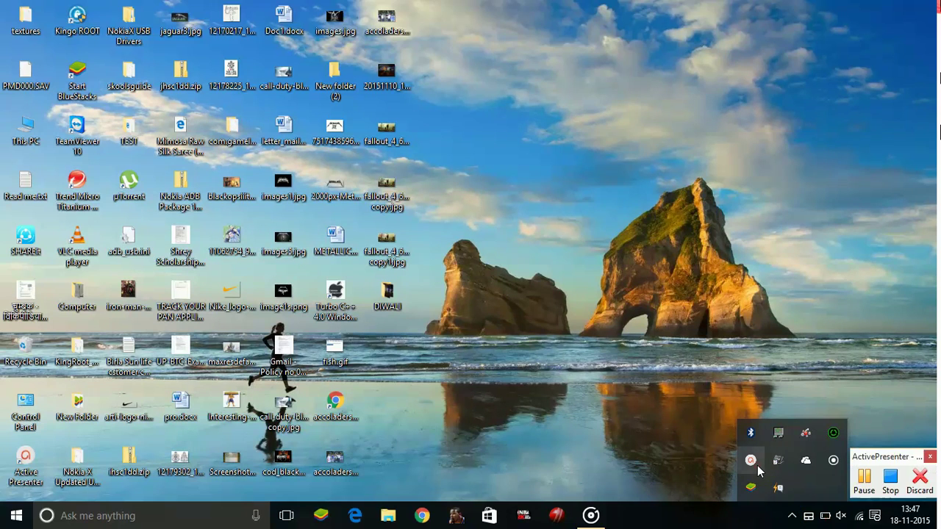
pyautogui.click(865, 473)
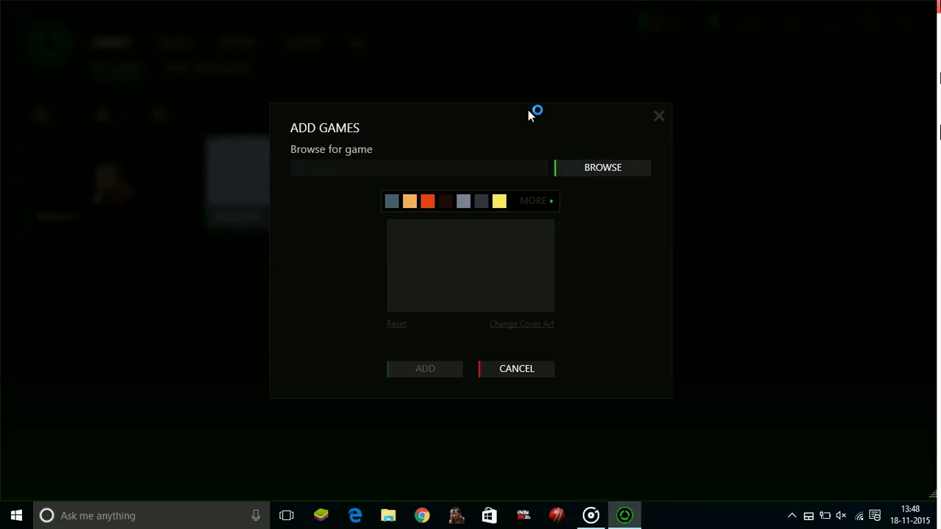
# - Browse for the NBA2K16 program file, then view NBA2K16's details page and return to My Games
pyautogui.click(595, 171)
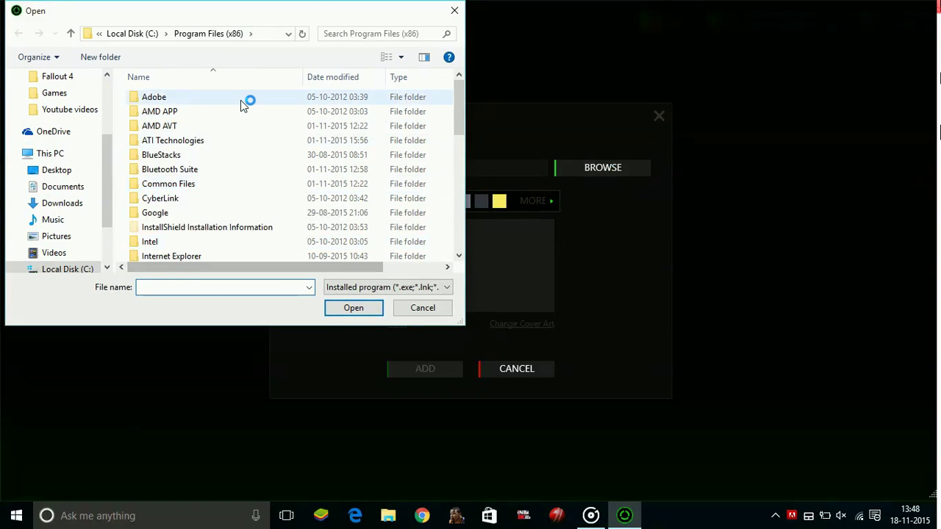
pyautogui.click(453, 9)
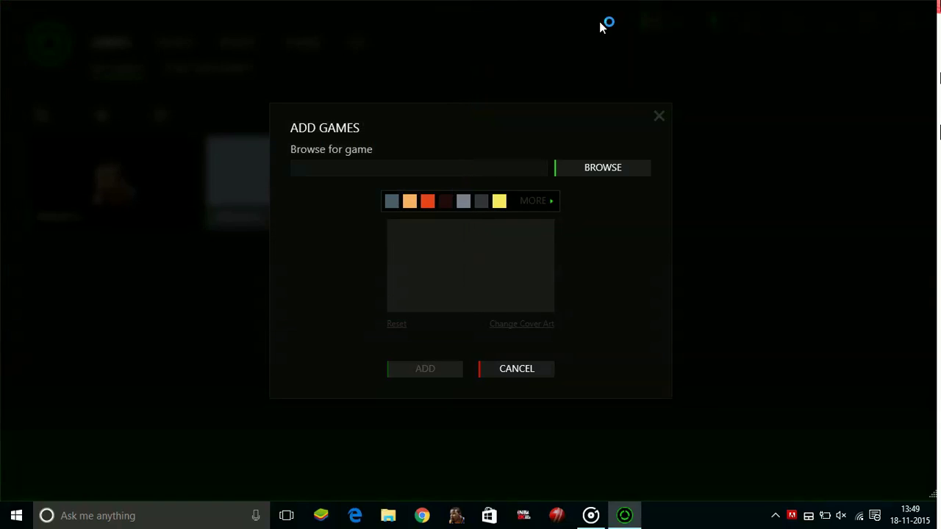
pyautogui.click(662, 113)
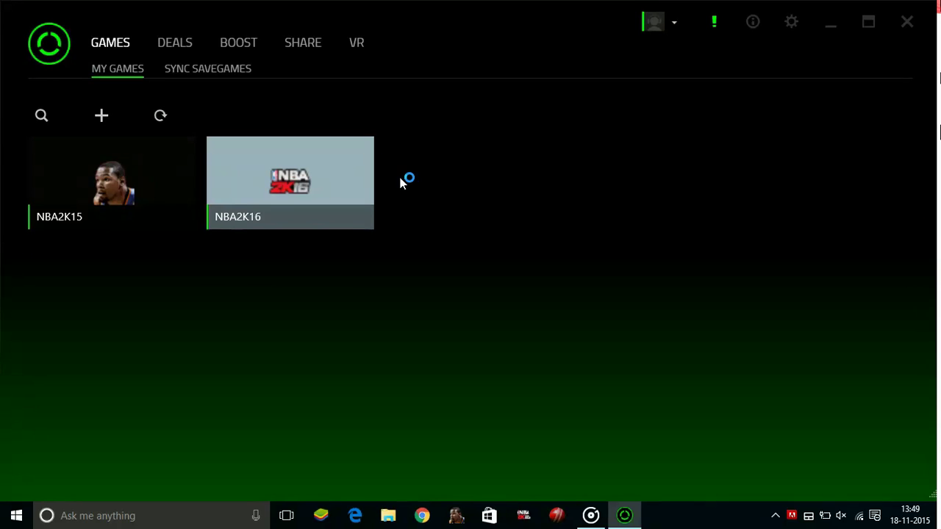
pyautogui.click(345, 177)
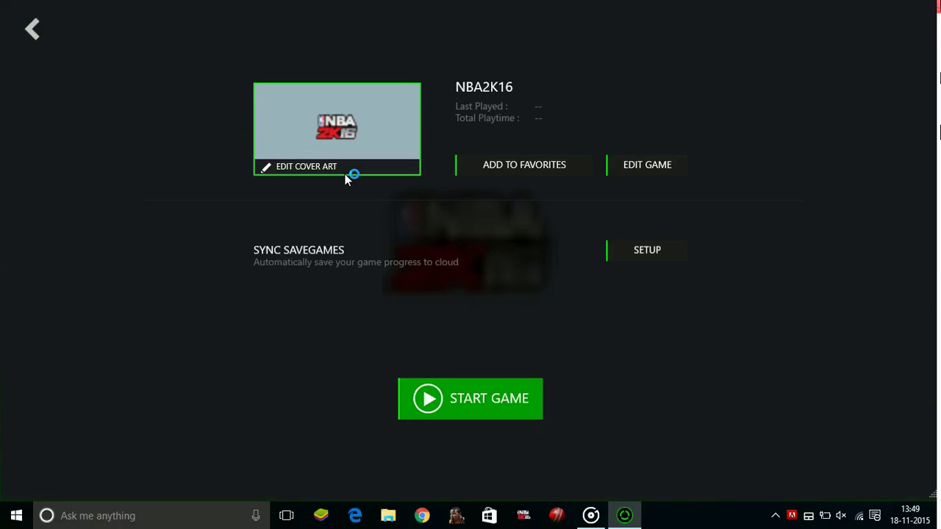
pyautogui.click(35, 28)
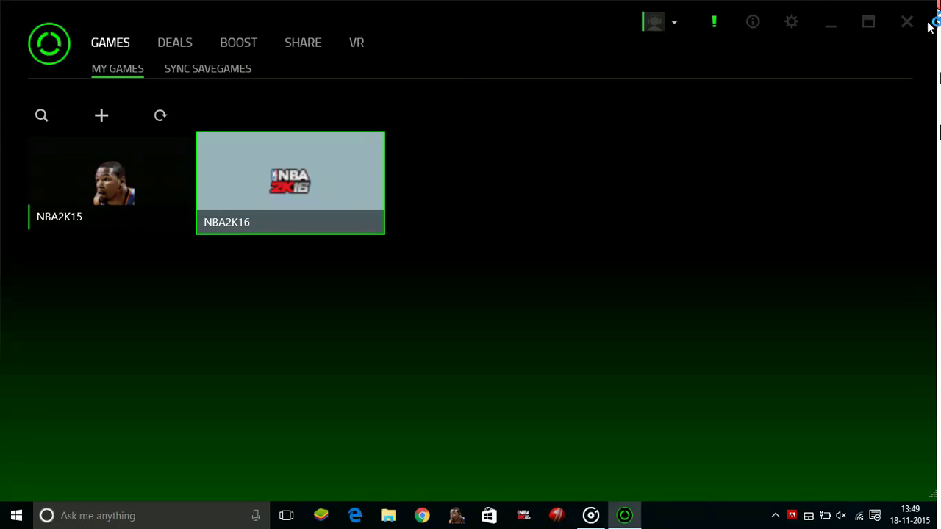
# - Close Razer Cortex, refresh the desktop, and launch the Start BlueStacks shortcut
pyautogui.click(904, 28)
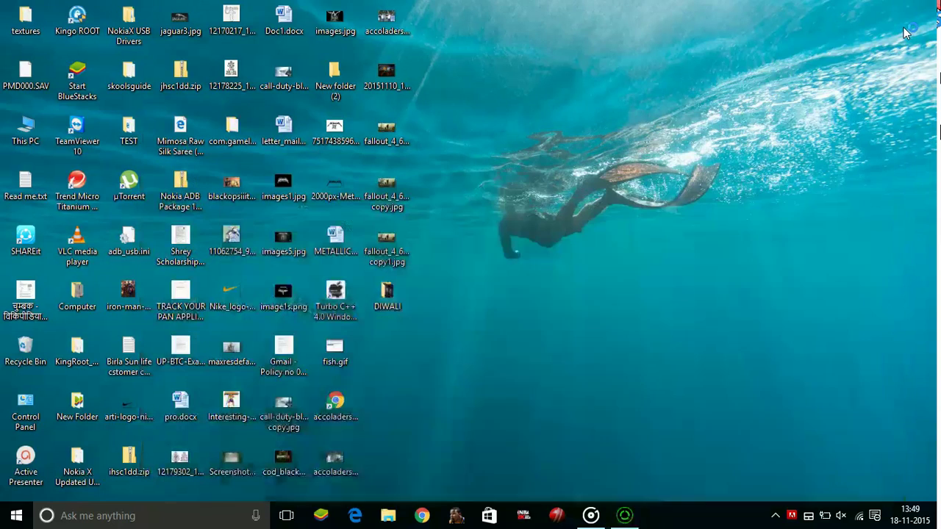
pyautogui.rightClick(500, 249)
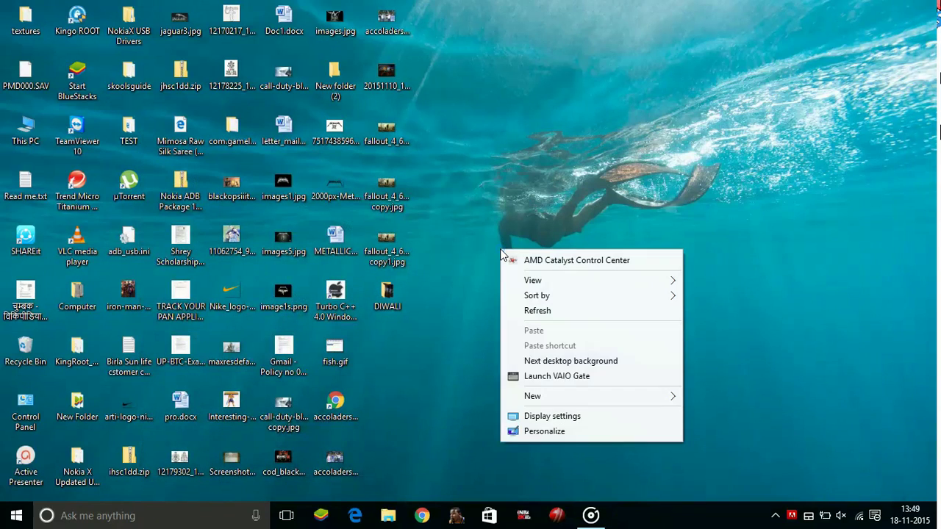
pyautogui.click(537, 311)
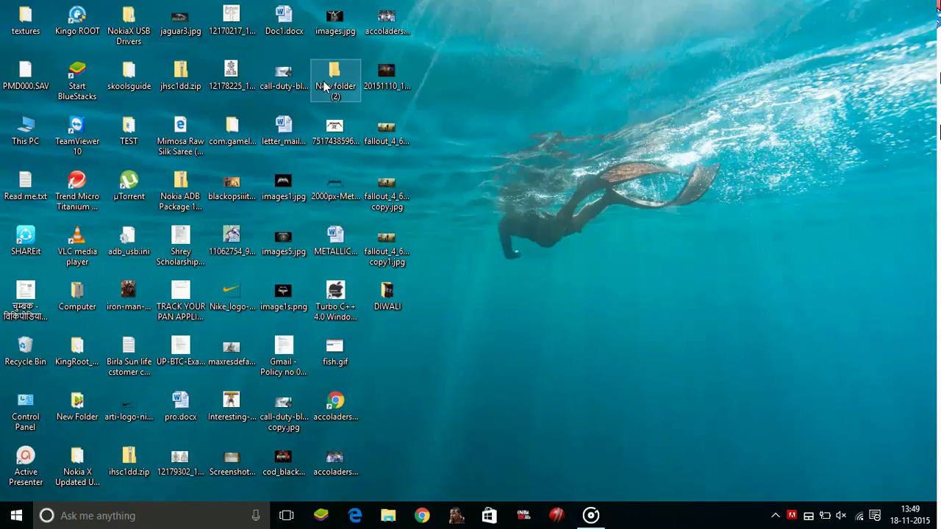
pyautogui.doubleClick(82, 78)
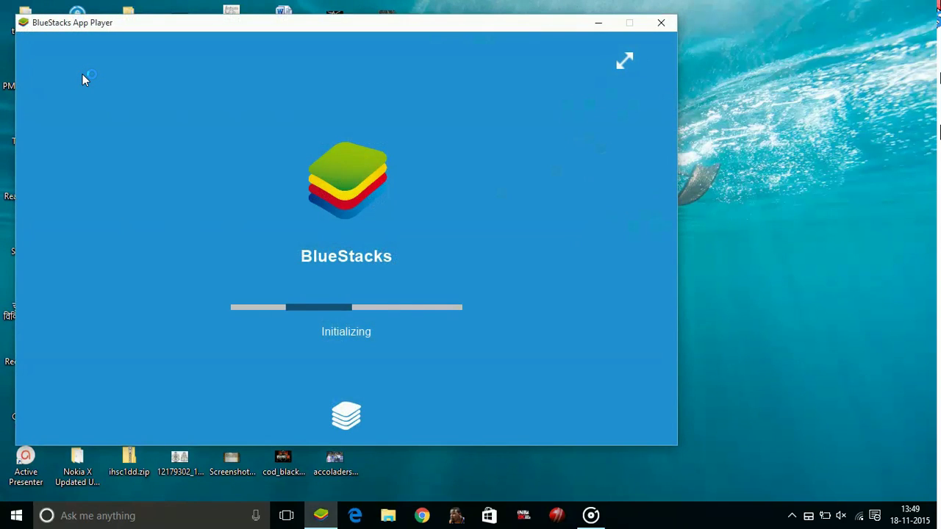
# - Open Task Manager and locate HD-Frontend.exe in the Details list via the BlueStacks process
pyautogui.rightClick(659, 516)
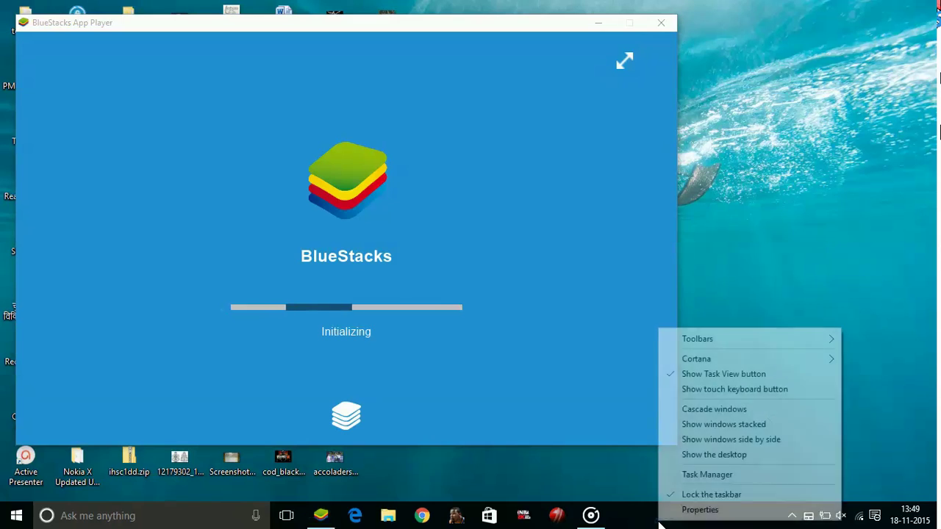
pyautogui.click(680, 476)
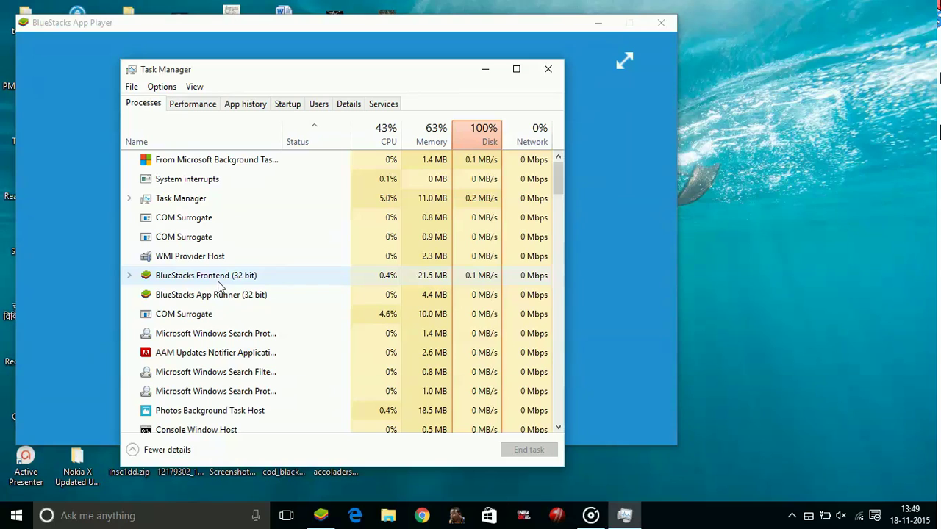
pyautogui.rightClick(218, 282)
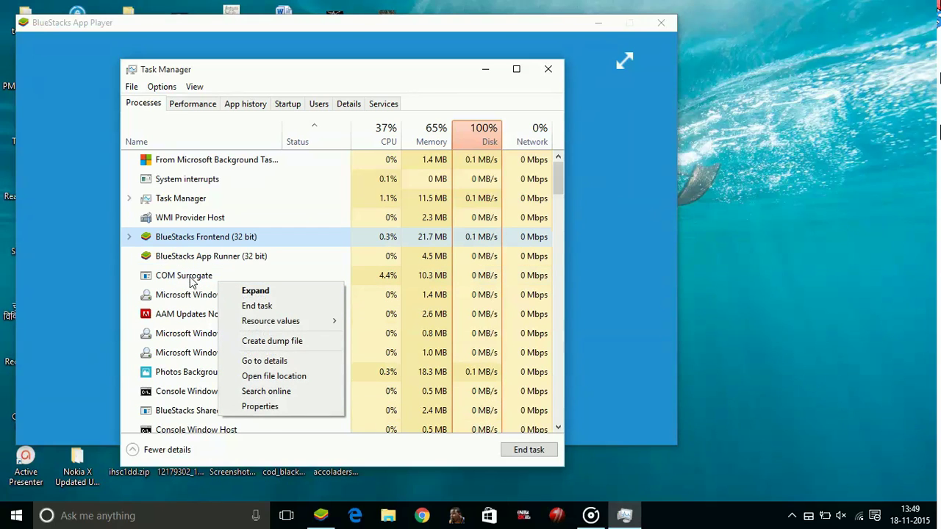
pyautogui.click(199, 257)
pyautogui.rightClick(200, 254)
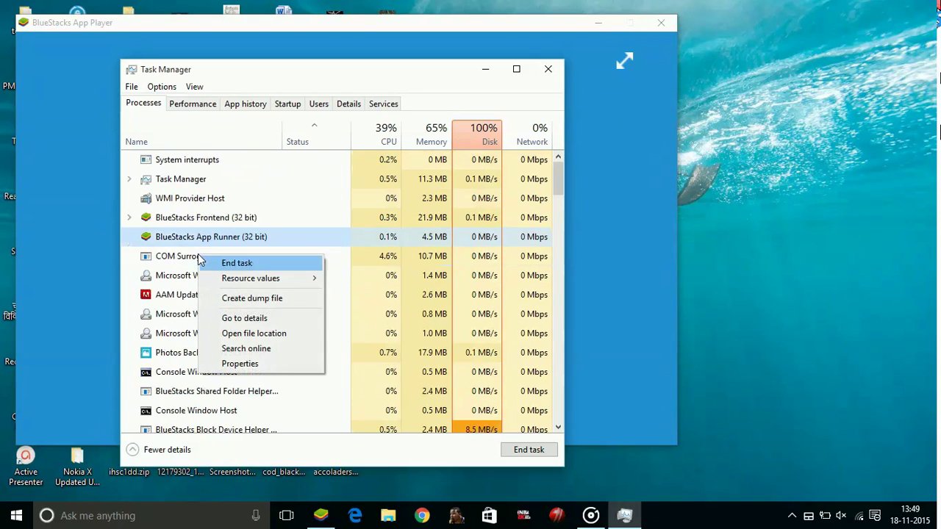
pyautogui.click(243, 317)
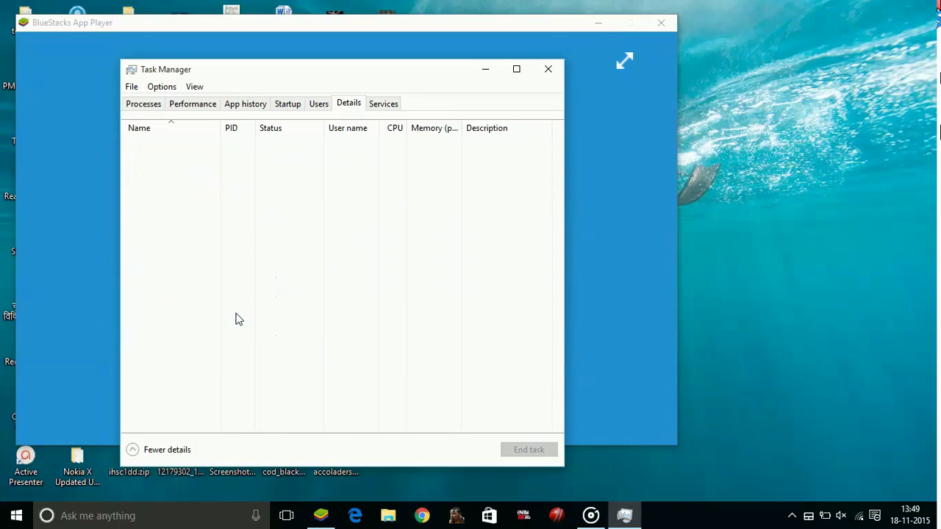
pyautogui.click(186, 329)
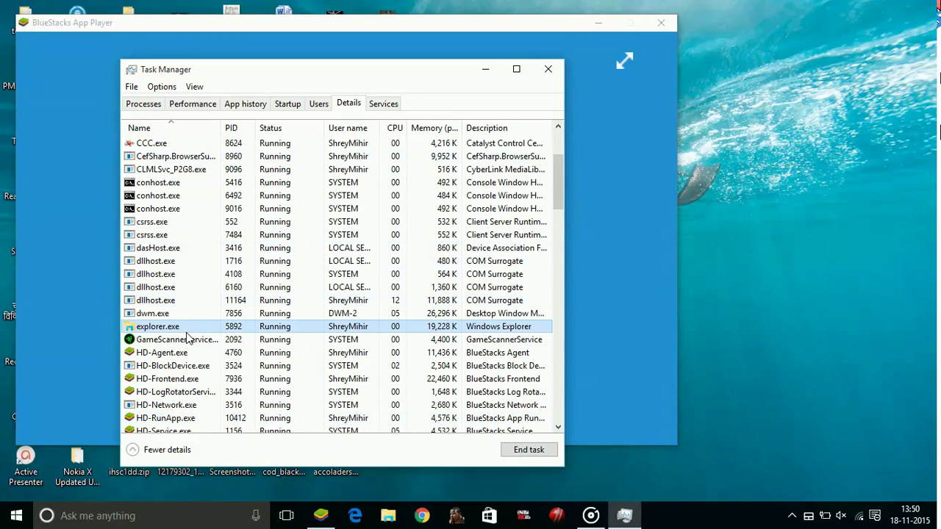
pyautogui.press('Down')
pyautogui.press('Down')
pyautogui.press('Down')
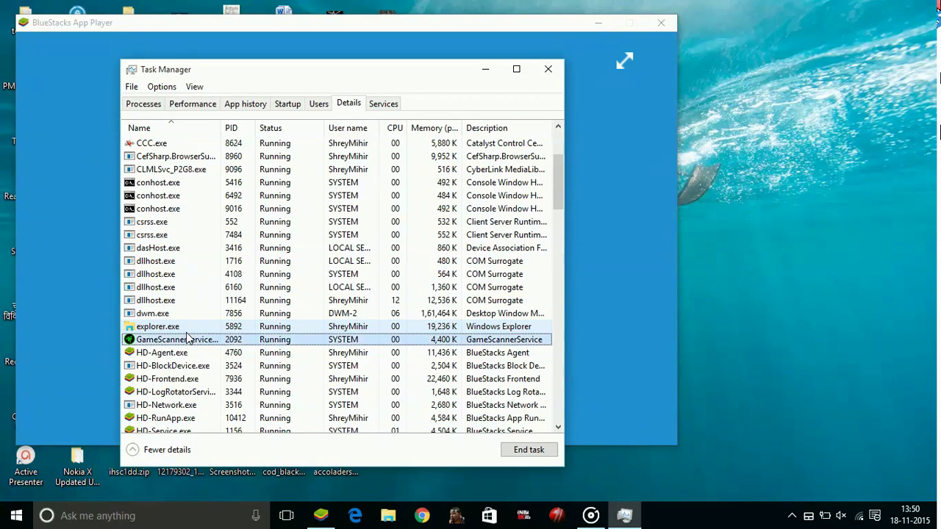
pyautogui.press('Down')
# - Set HD-Frontend.exe to High priority, confirm the change, and close Task Manager
pyautogui.press('Menu')
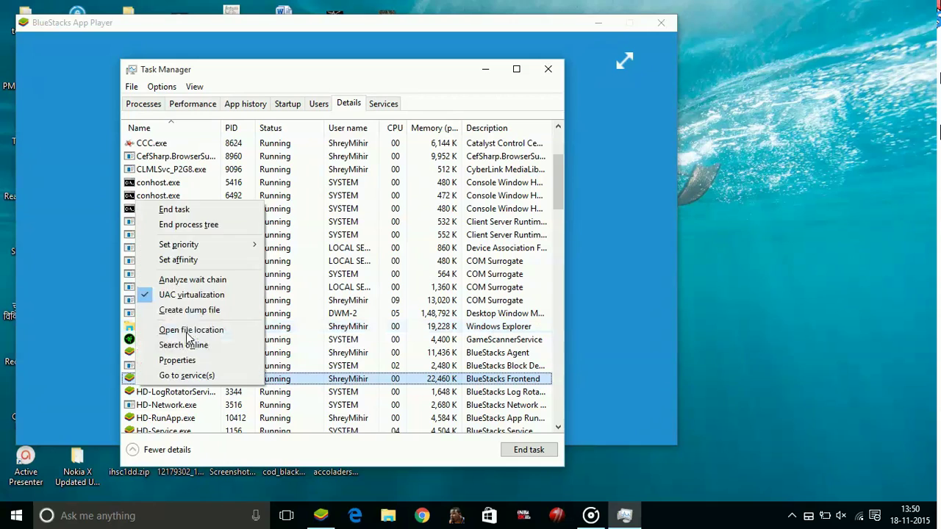
pyautogui.press('Down')
pyautogui.press('Down')
pyautogui.press('Down')
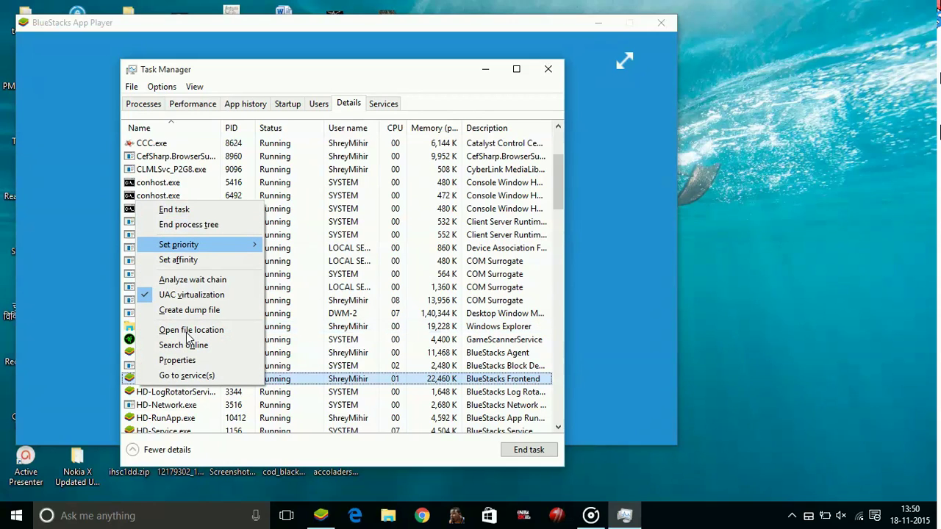
pyautogui.press('Right')
pyautogui.press('Down')
pyautogui.press('Return')
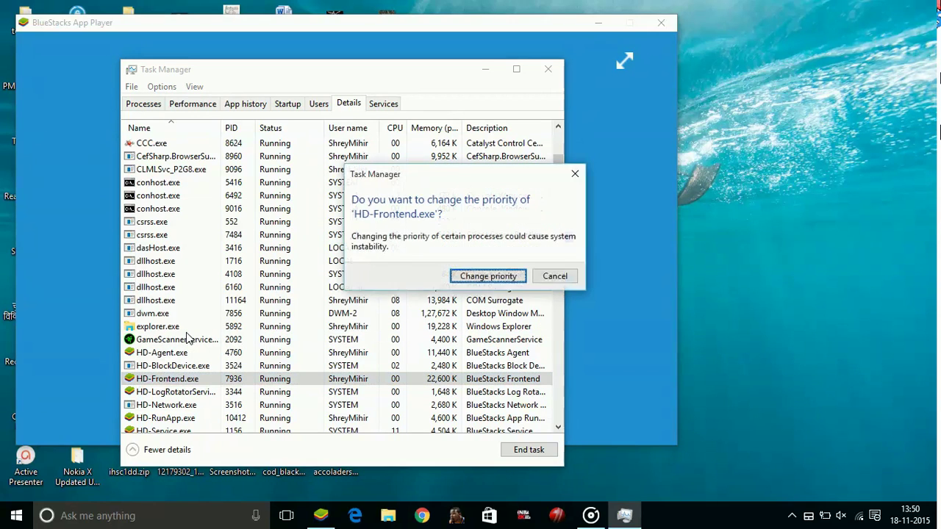
pyautogui.press('Return')
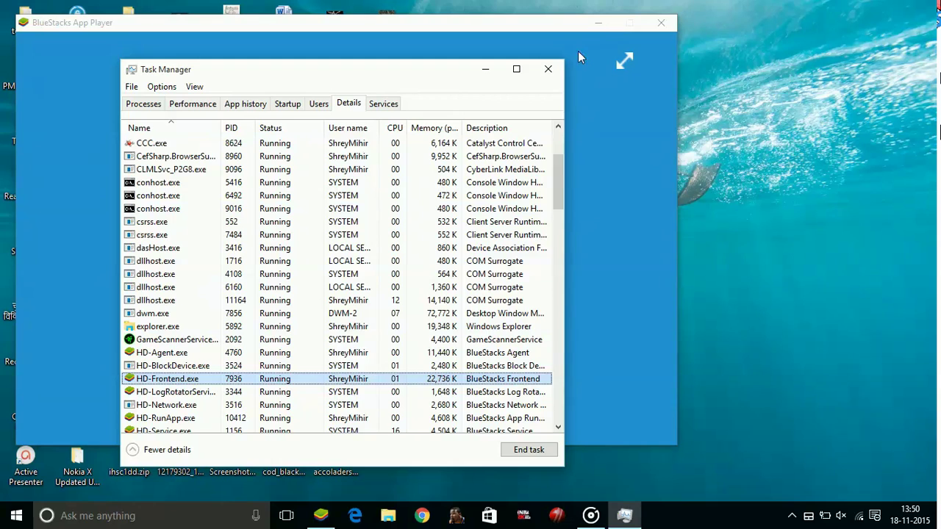
pyautogui.click(548, 68)
# - Close the BlueStacks App Player window to return to the desktop
pyautogui.click(660, 23)
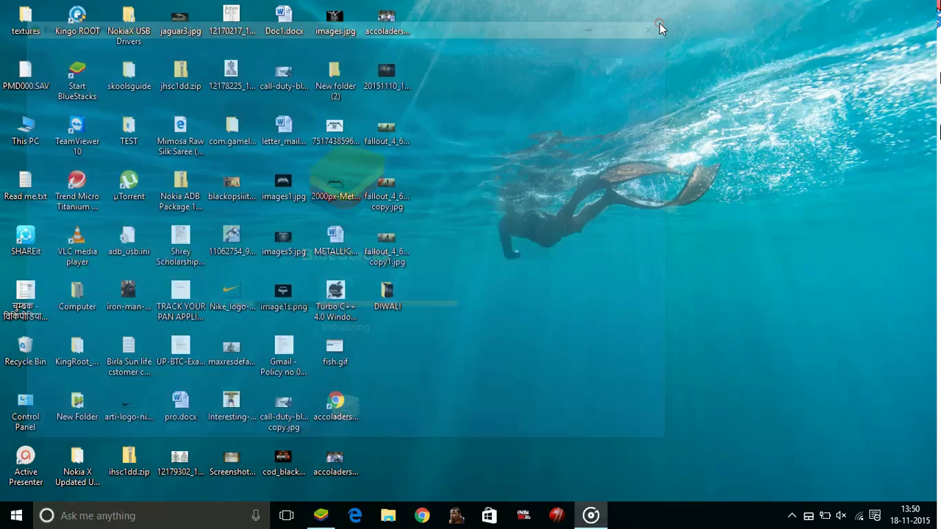